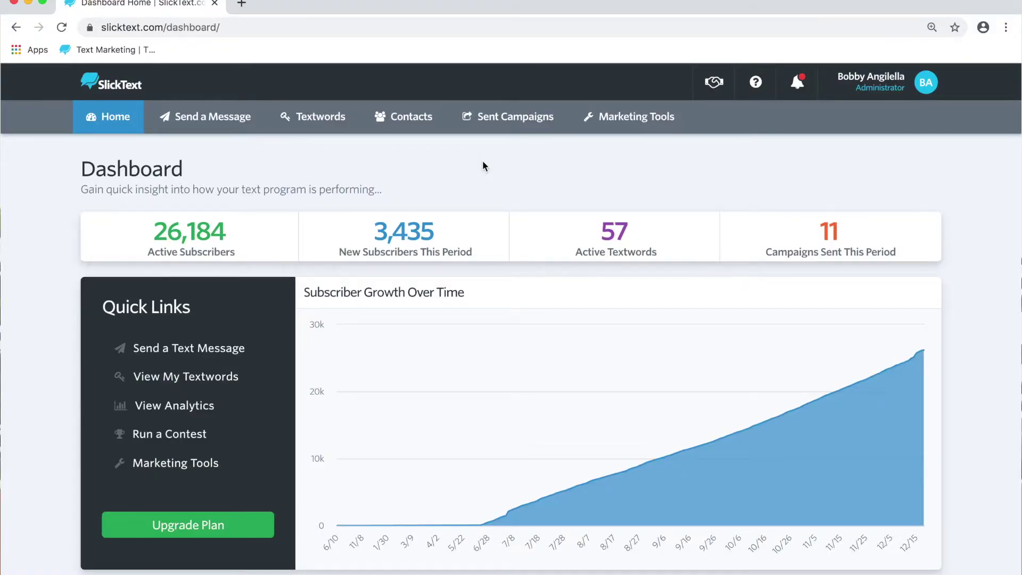
- Start a new text survey from Manage Surveys, cloned from the existing bb grill survey
left_click(644, 116)
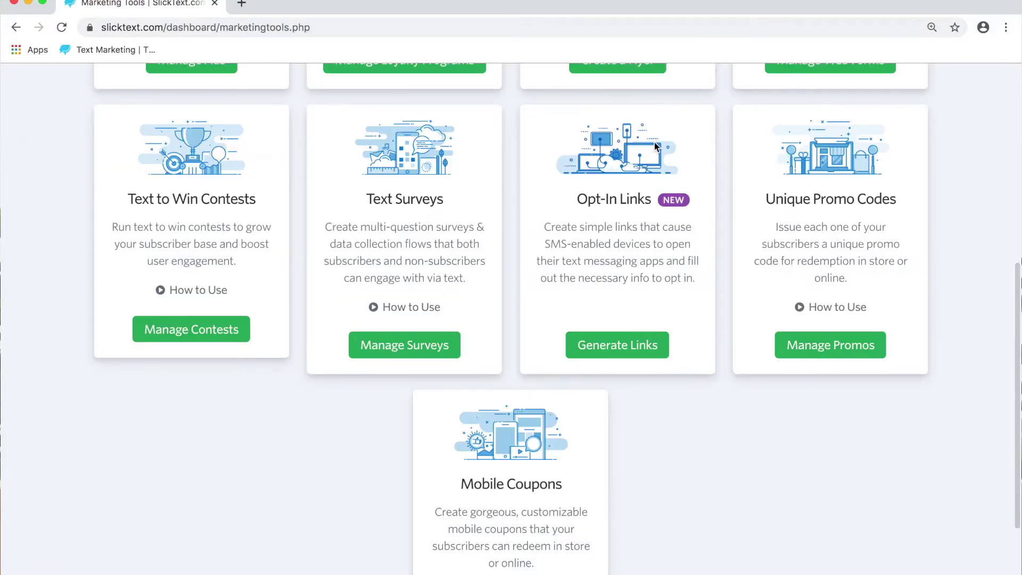
left_click(435, 341)
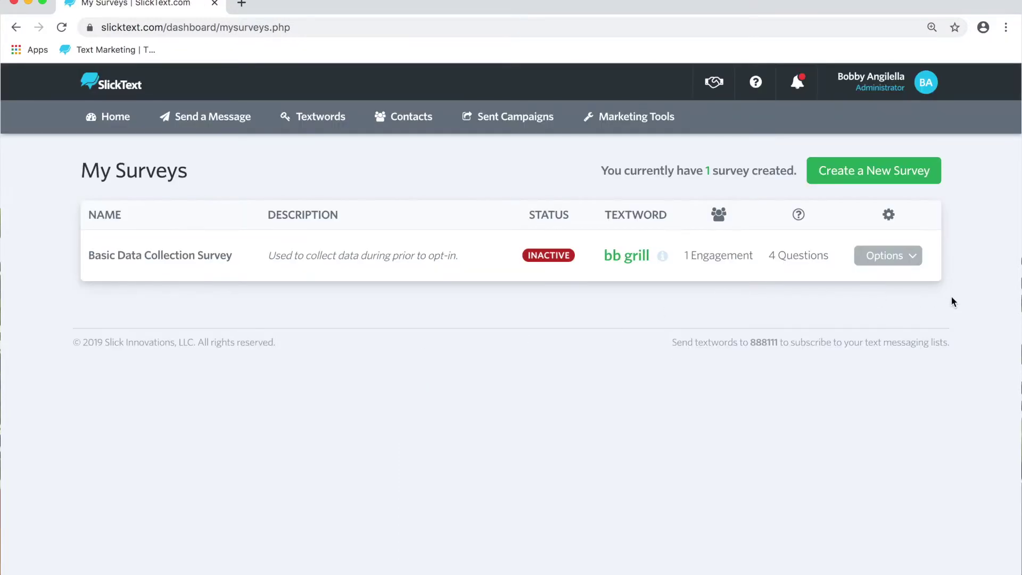
left_click(919, 178)
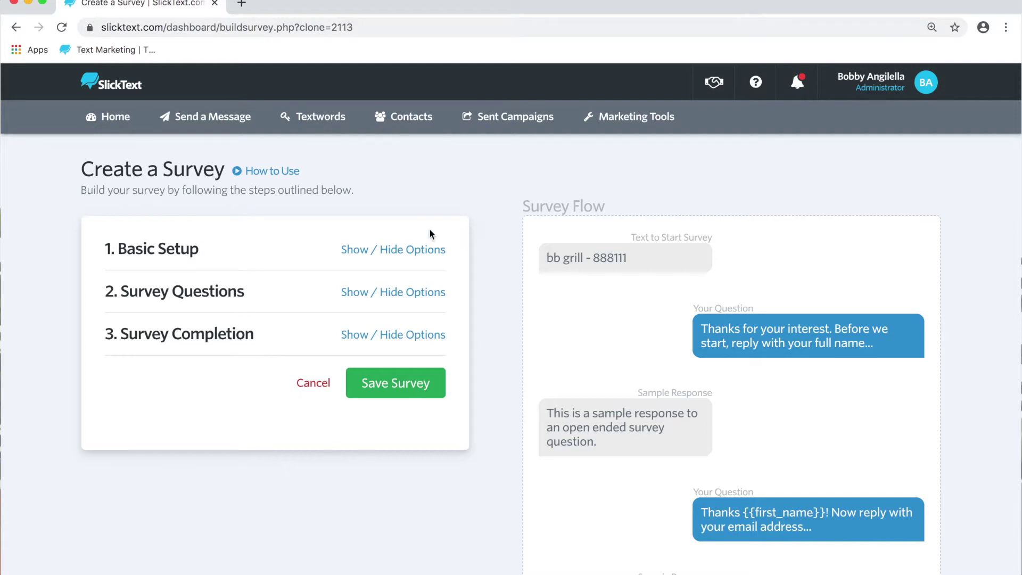
- Review the survey name, description and the bb grill - 888111 textword in Basic Setup
left_click(421, 251)
scroll(320, 266, "down", 2)
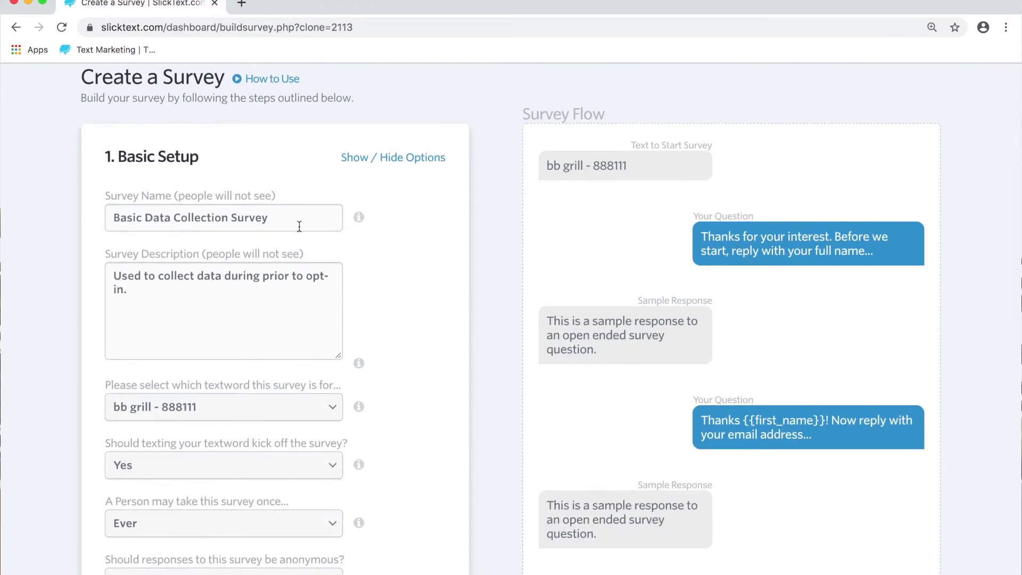
left_click_drag(293, 215, 111, 202)
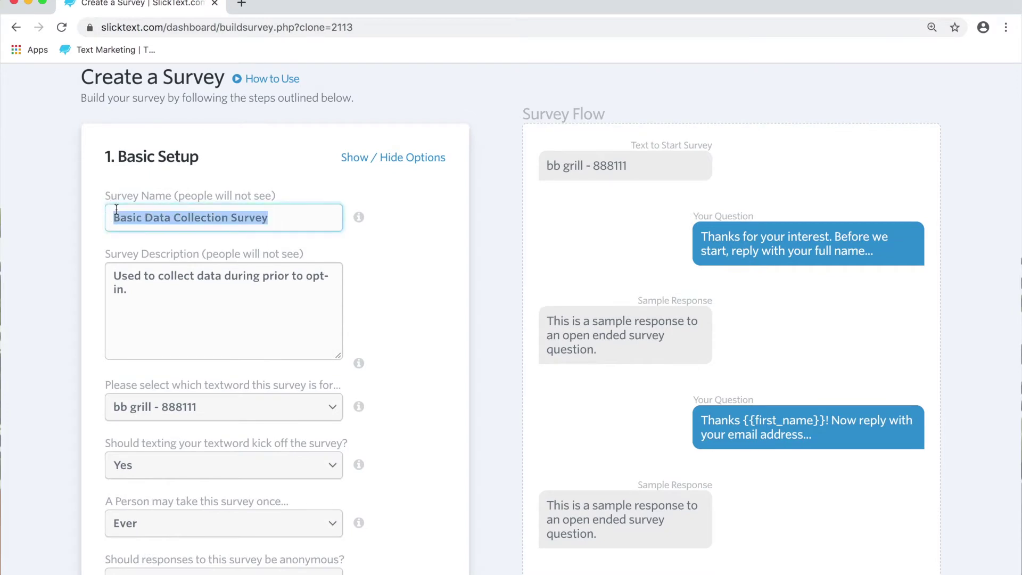
left_click(149, 220)
left_click_drag(137, 293, 110, 271)
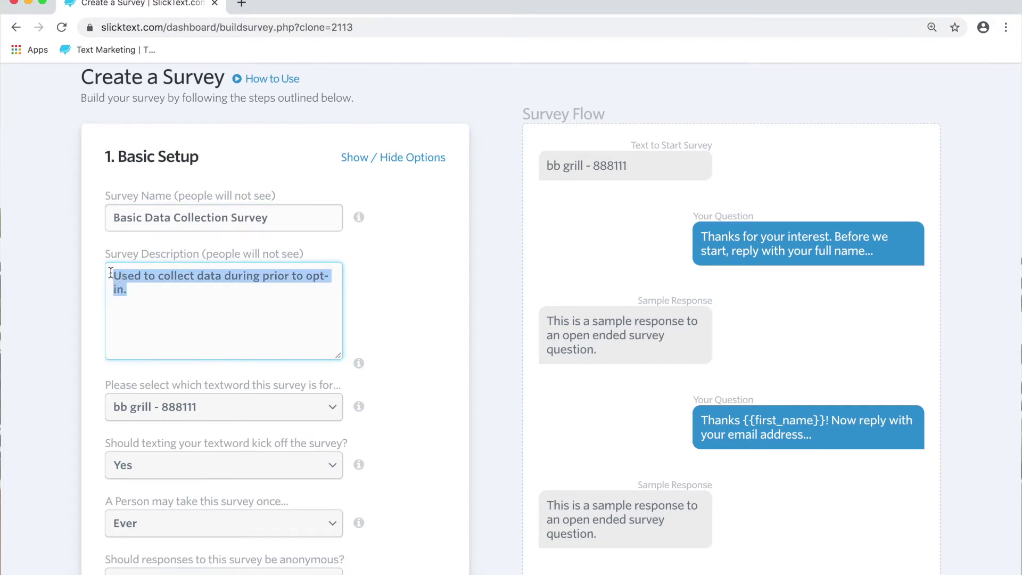
scroll(110, 273, "down", 3)
left_click(212, 266)
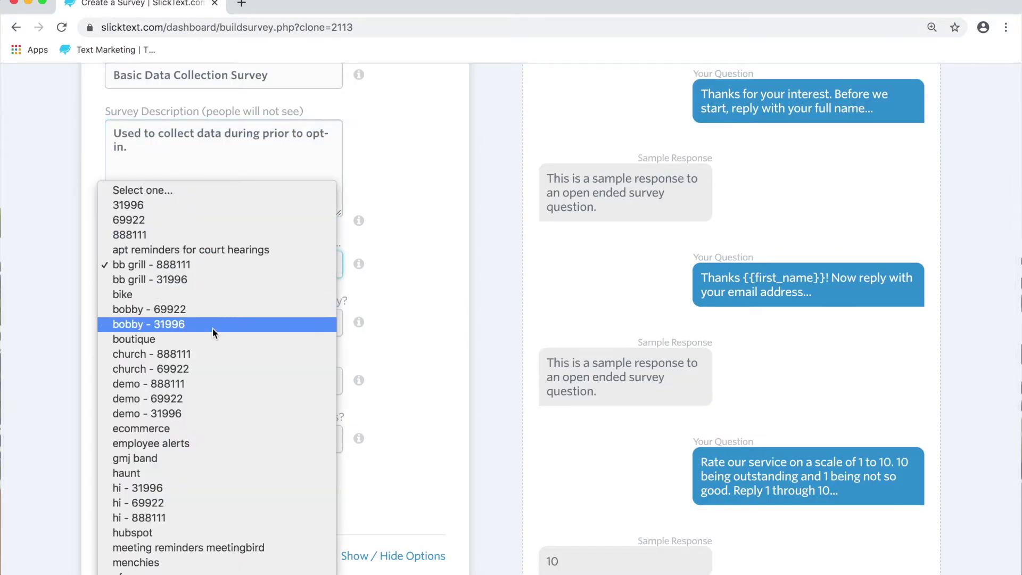
scroll(212, 328, "down", 5)
scroll(212, 328, "up", 1)
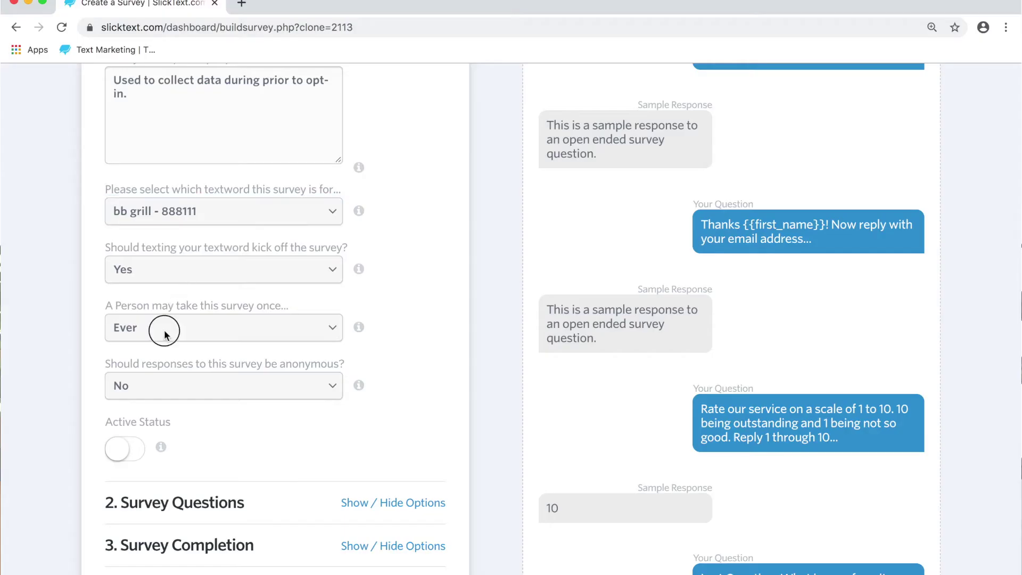
- Keep the response limit at once Ever and anonymous responses at No
left_click(133, 330)
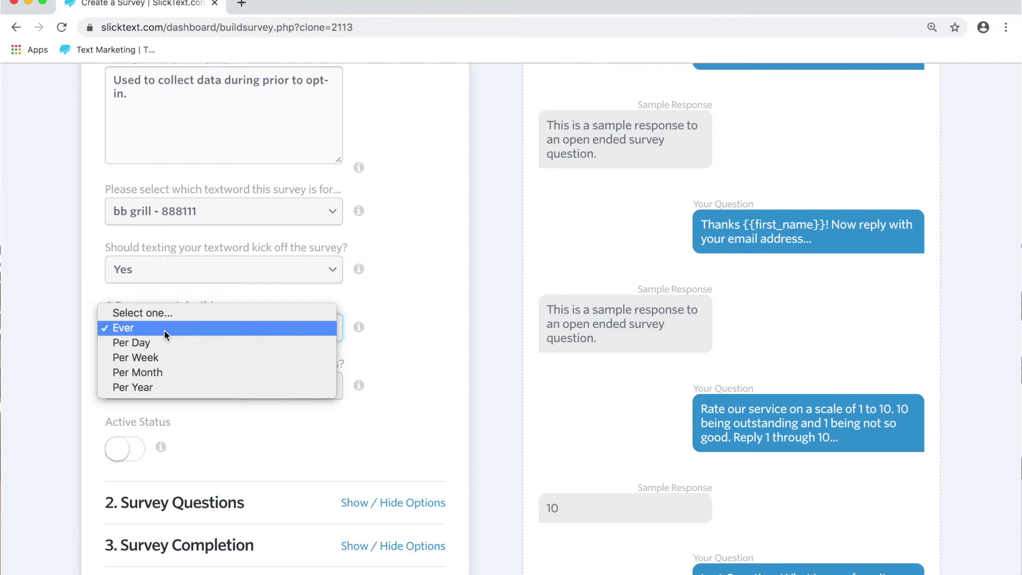
left_click(152, 328)
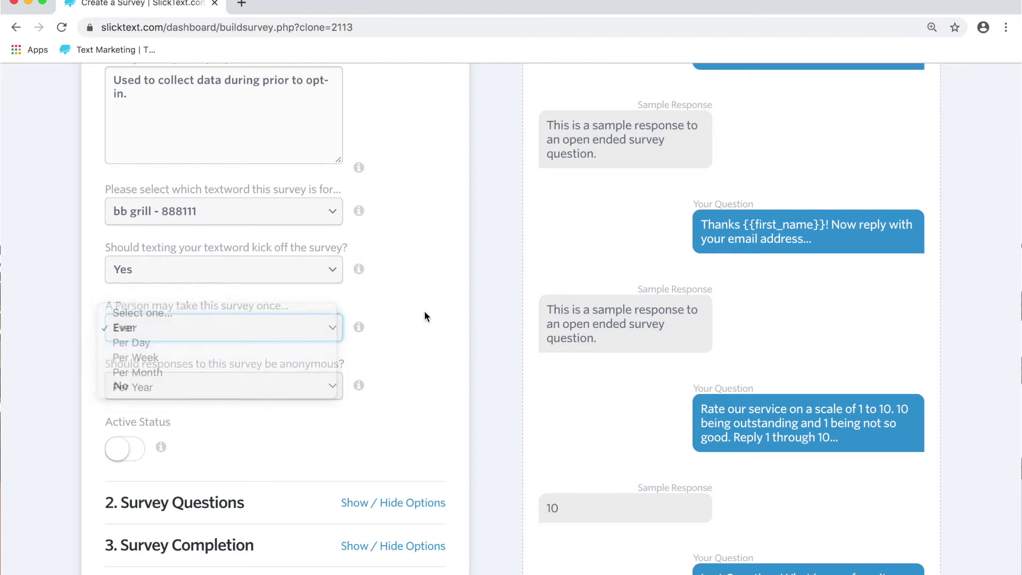
scroll(310, 397, "down", 2)
left_click(273, 340)
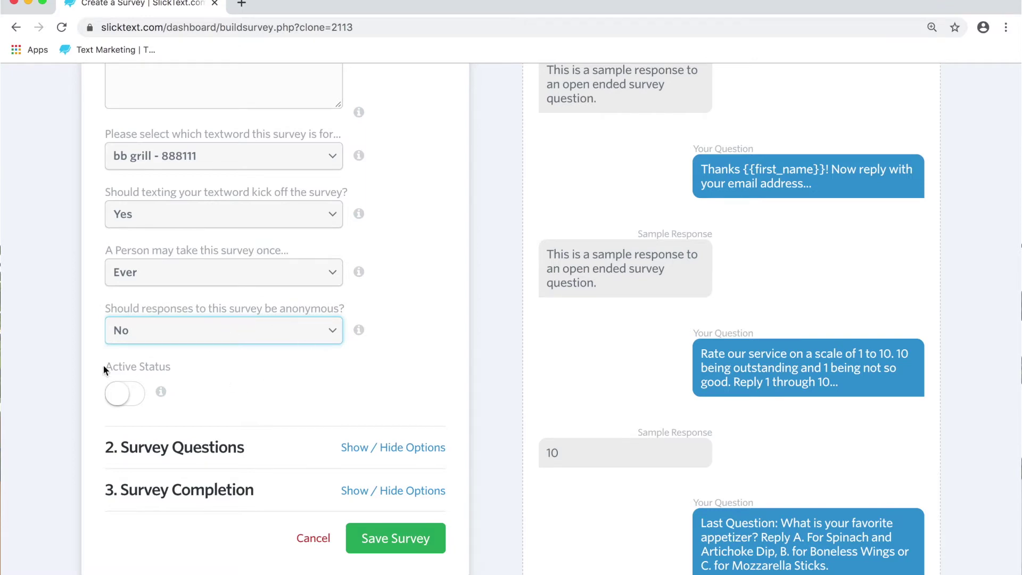
- Turn on the survey's Active Status and collapse Basic Setup
left_click(120, 394)
scroll(379, 402, "up", 5)
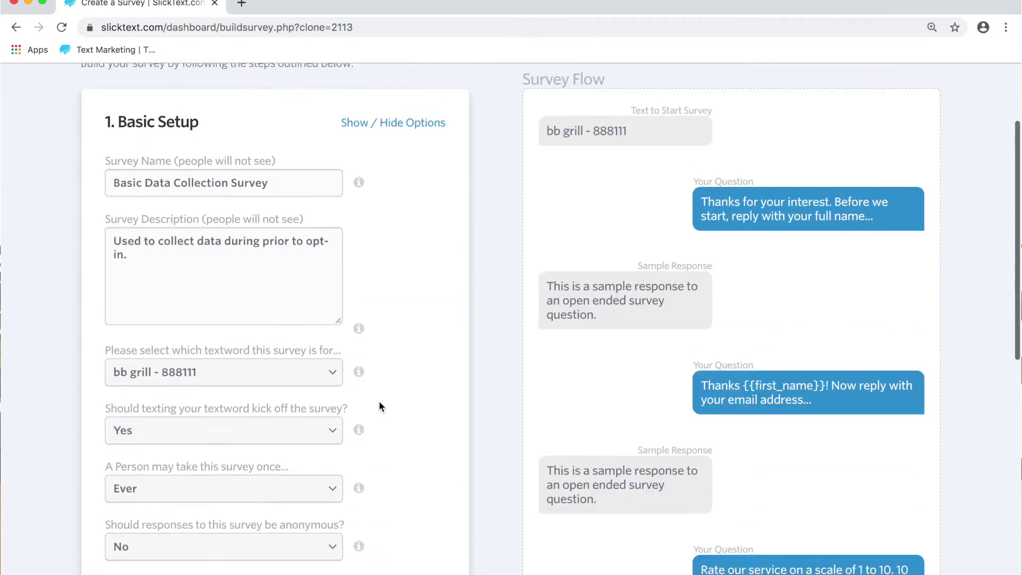
scroll(378, 407, "up", 3)
left_click(406, 223)
- Review the first open-ended full-name question and save it unchanged
scroll(406, 223, "down", 3)
left_click(408, 179)
scroll(345, 209, "down", 3)
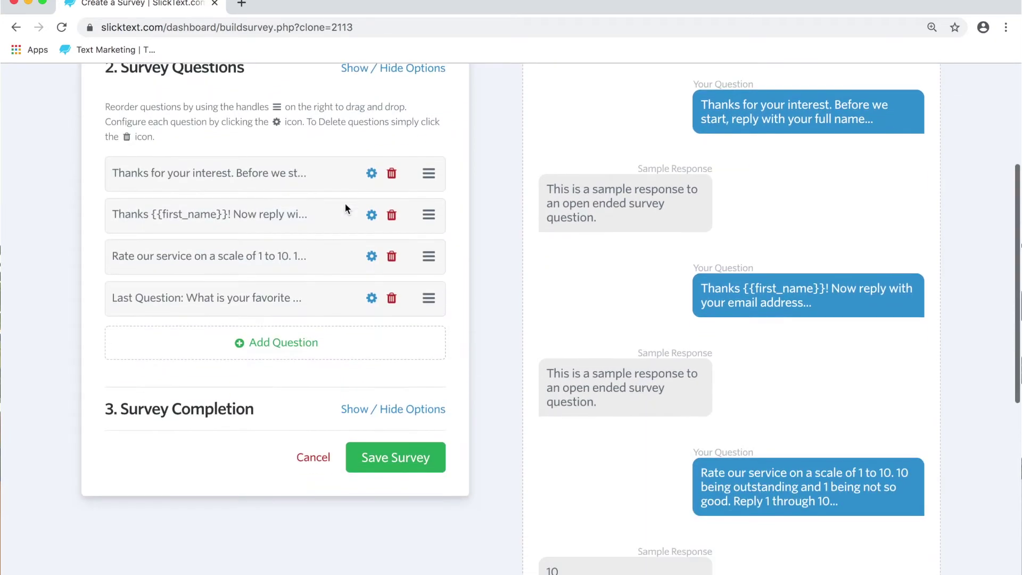
scroll(345, 209, "up", 1)
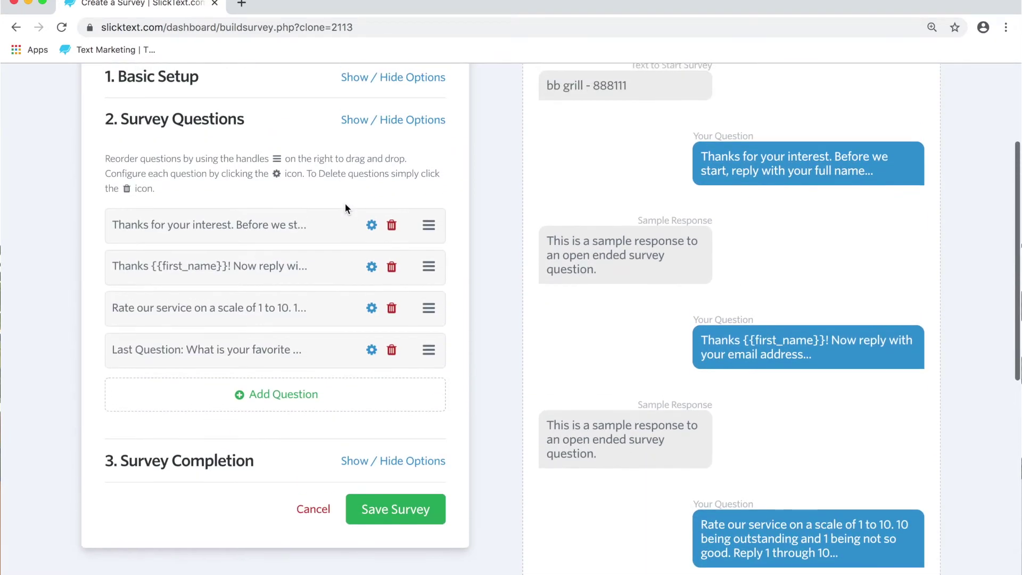
left_click(372, 226)
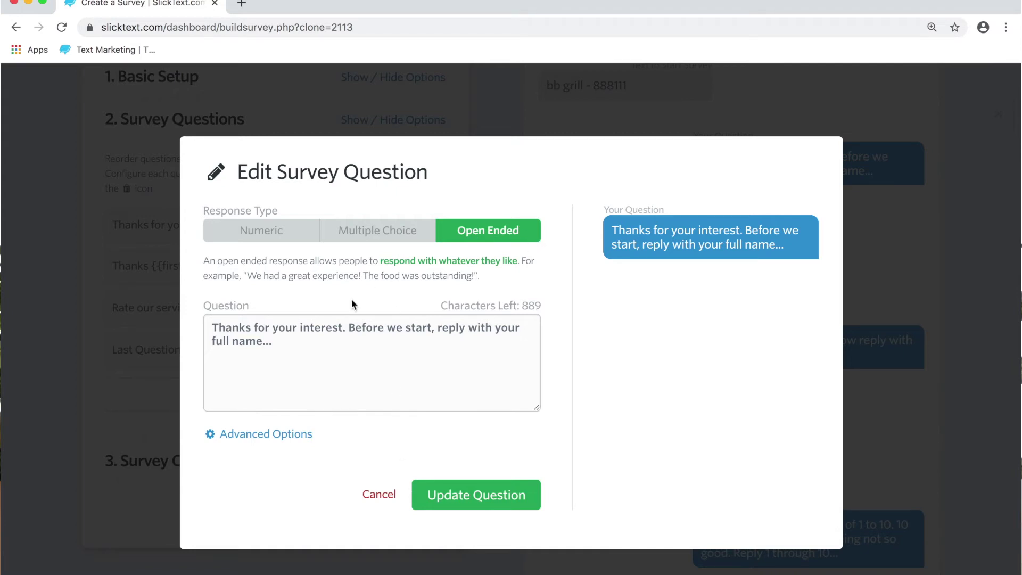
left_click_drag(282, 344, 216, 326)
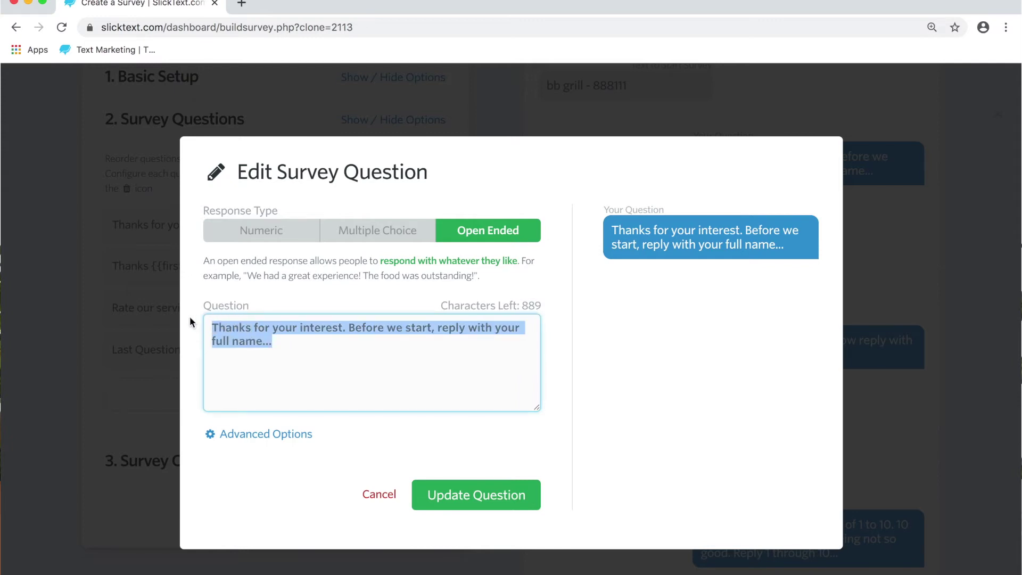
left_click(475, 500)
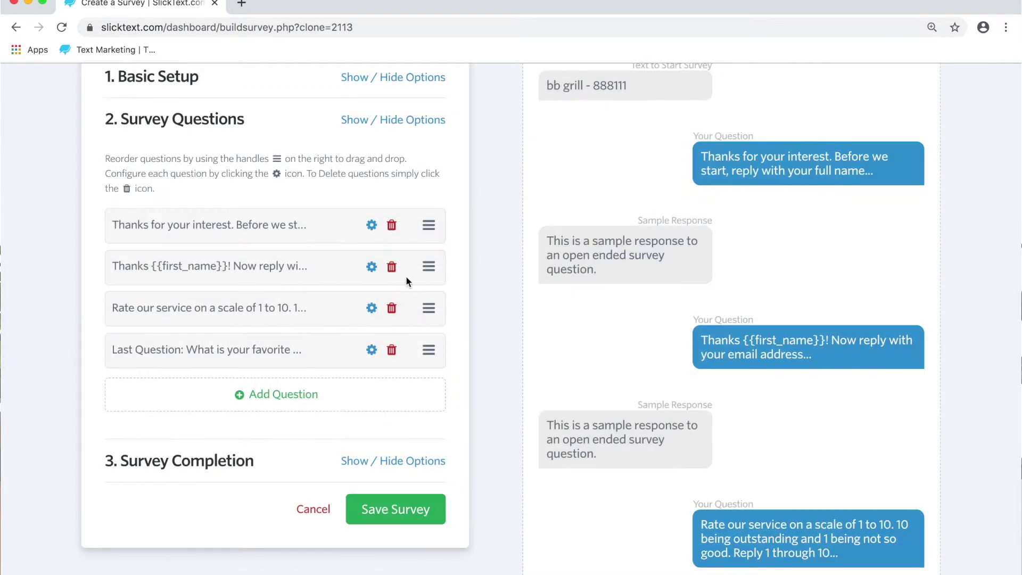
- Review the second, email-address question with its {{first_name}} placeholder, leaving it unchanged
left_click(370, 268)
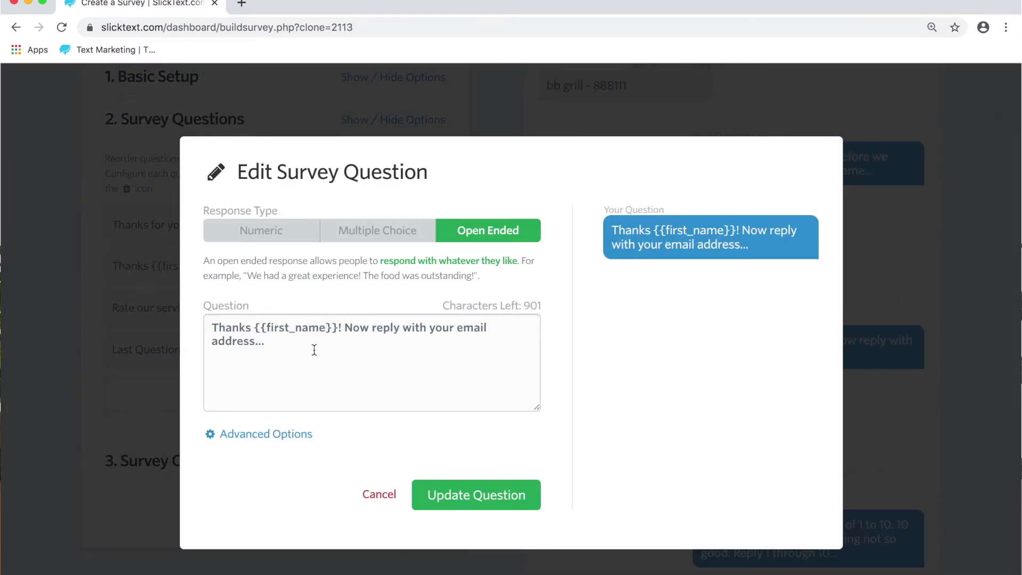
left_click(338, 329)
left_click_drag(338, 329, 255, 327)
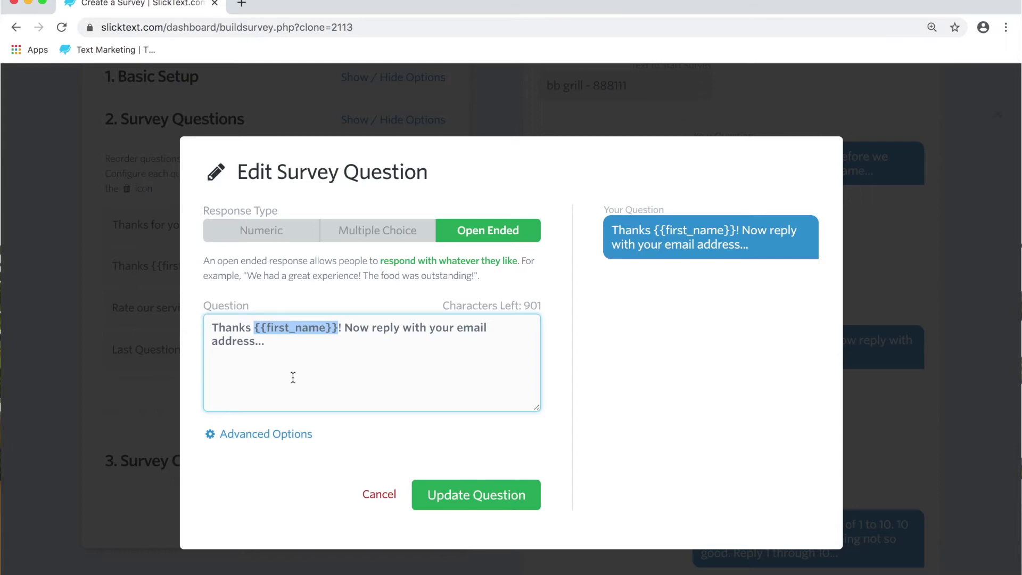
key("Escape")
- Set the rating question's response range to 1 through 10 and save it
left_click(372, 306)
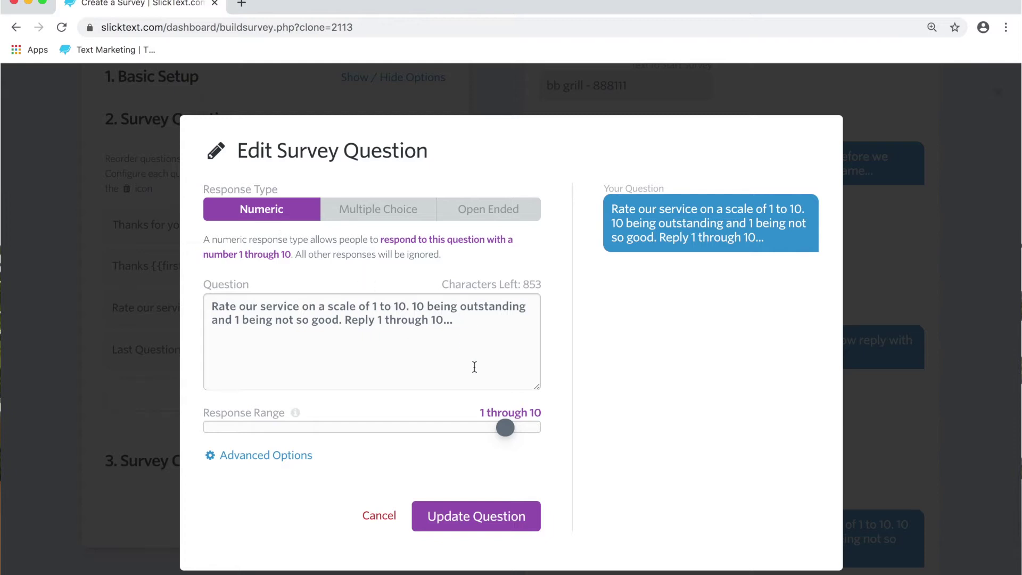
left_click_drag(506, 428, 539, 435)
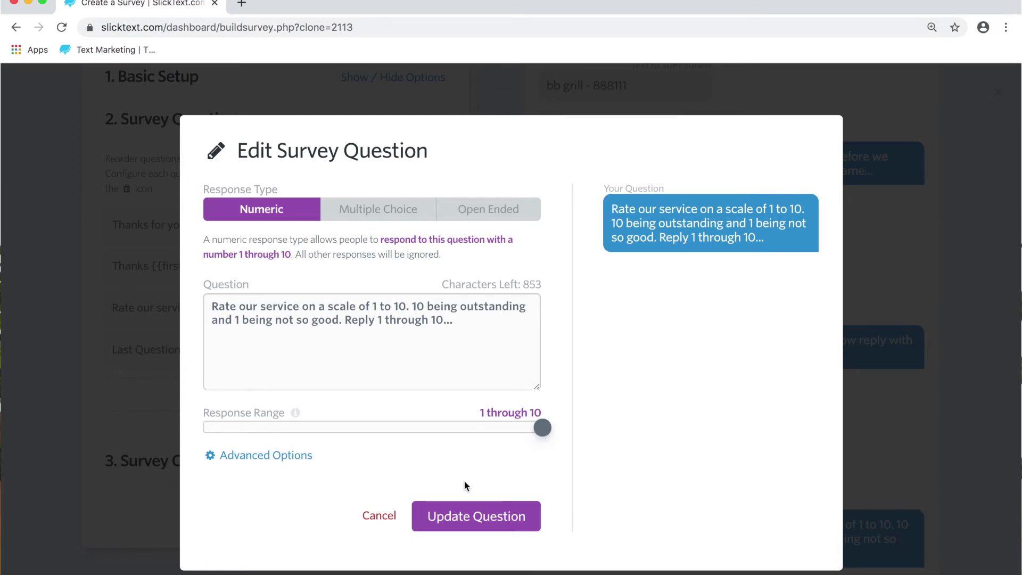
left_click(455, 516)
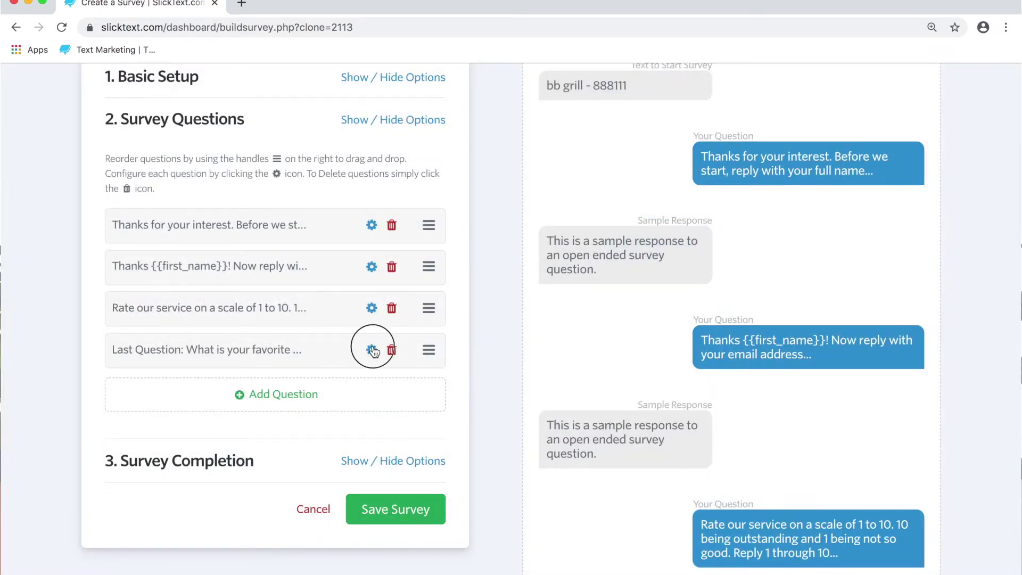
- Check the appetizer question's text and its A–C answer choices, then save it
left_click(371, 350)
scroll(452, 403, "down", 2)
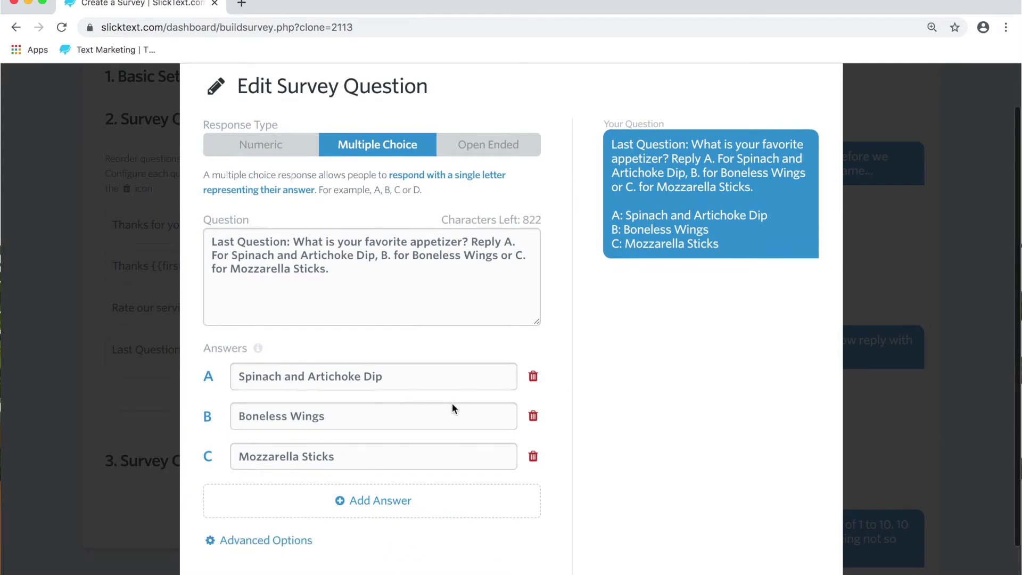
left_click(332, 279)
left_click_drag(331, 279, 234, 240)
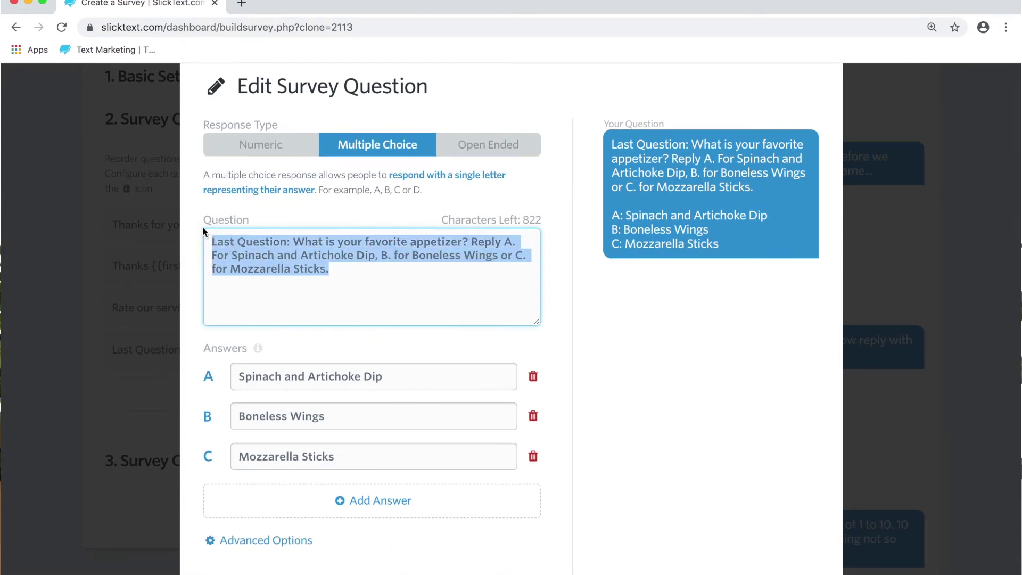
key("super+x")
key("super+v")
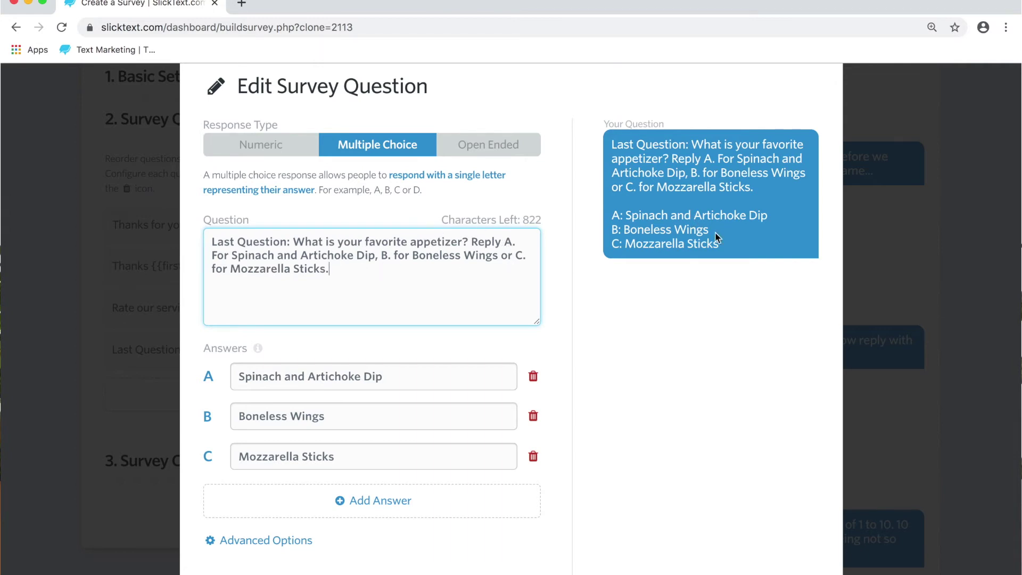
left_click_drag(724, 245, 613, 226)
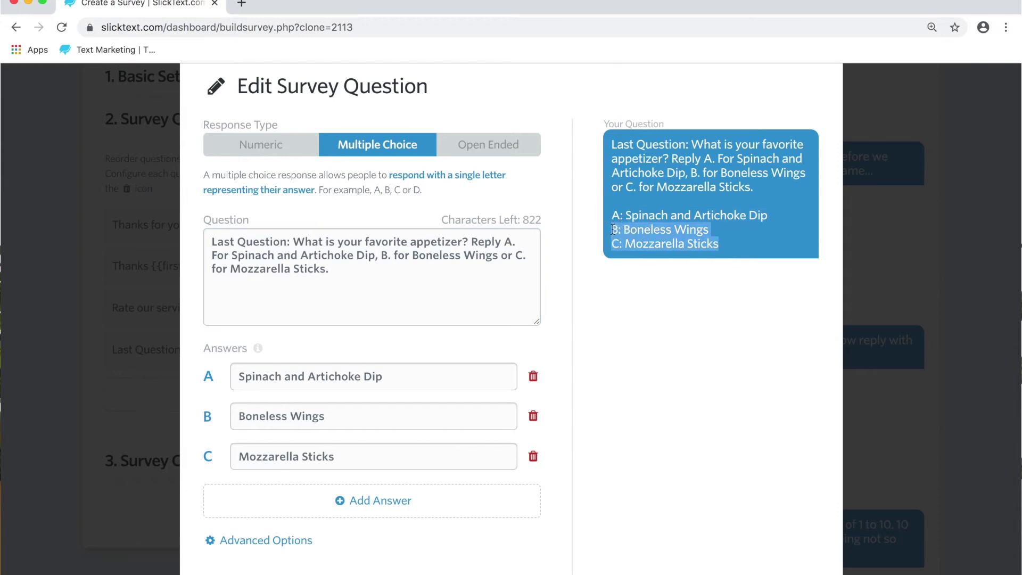
left_click(432, 308)
left_click_drag(335, 262, 317, 247)
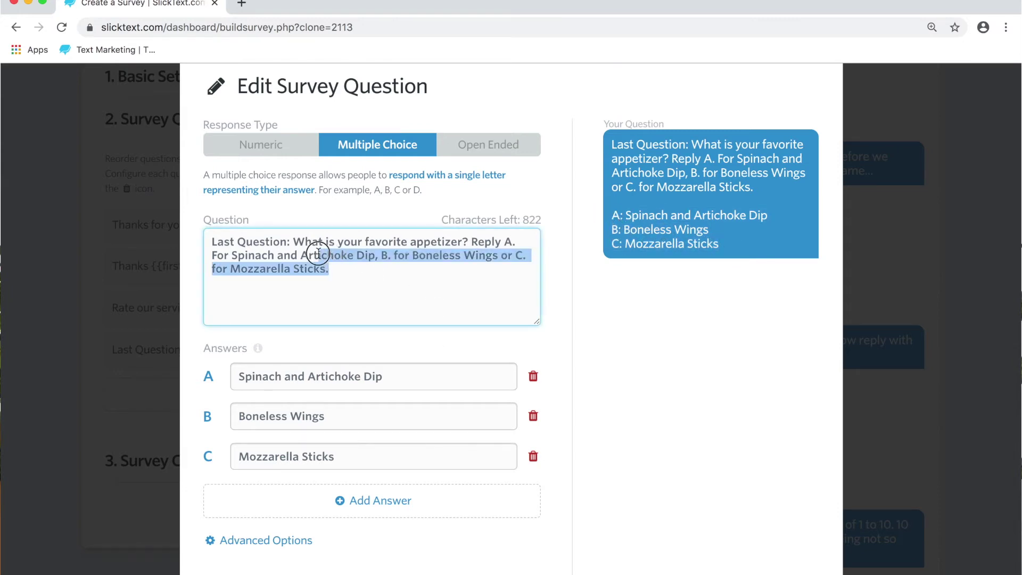
left_click(397, 353)
scroll(394, 362, "down", 3)
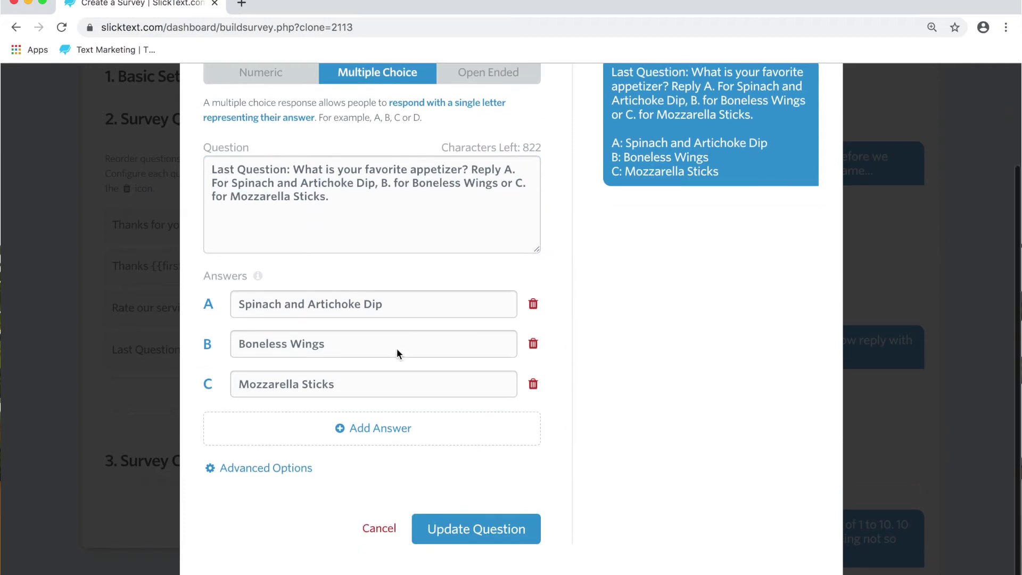
left_click(439, 529)
- Collapse the questions, review the Survey Completion thank-you message, and save the survey
right_click(420, 381)
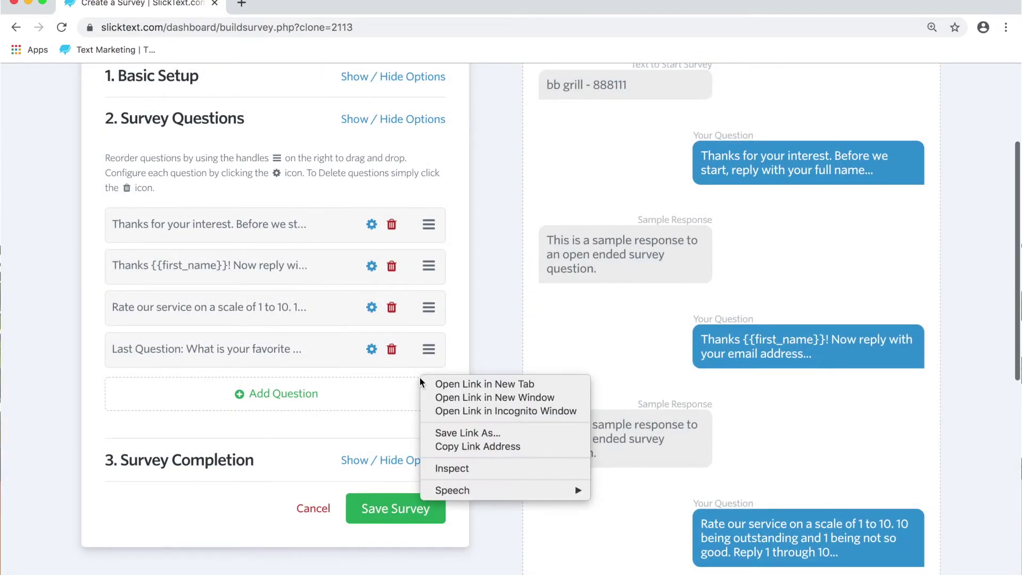
left_click(415, 129)
left_click(415, 129)
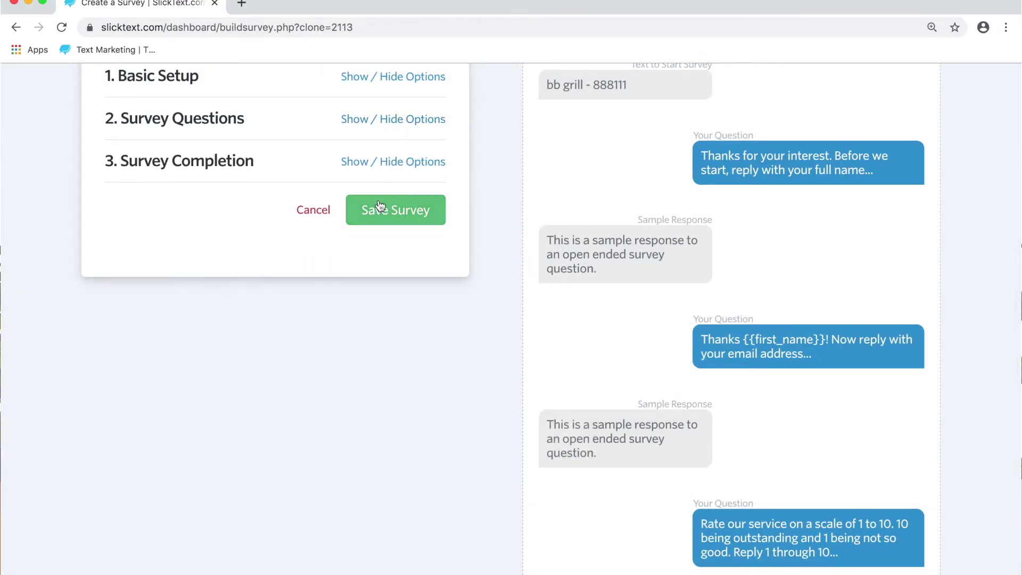
left_click(387, 162)
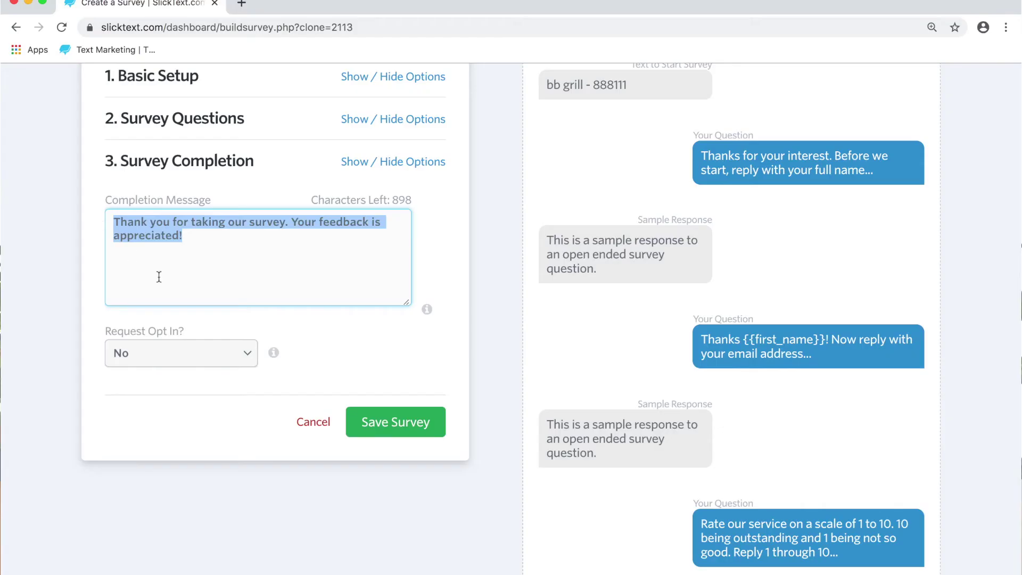
left_click(389, 421)
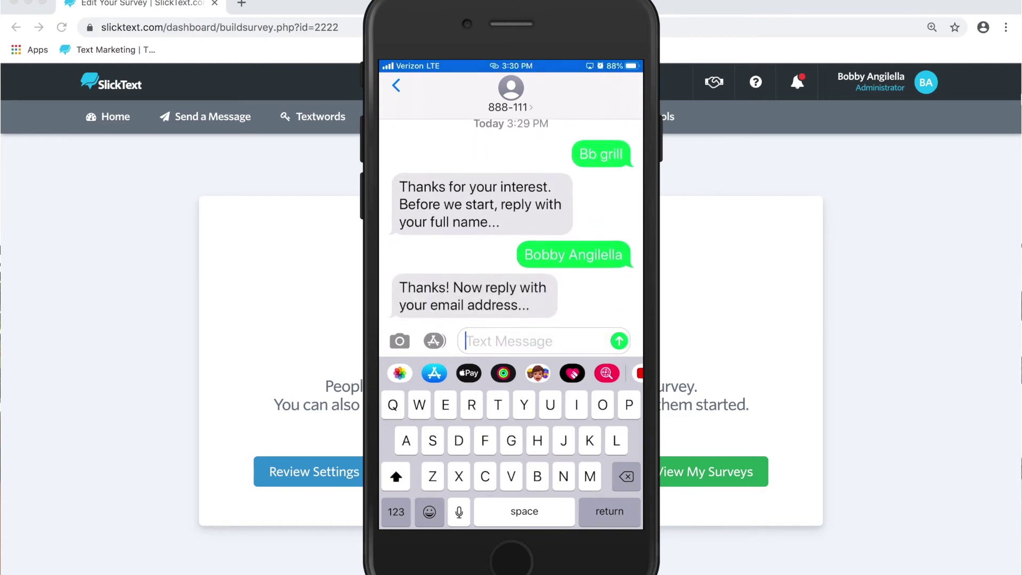
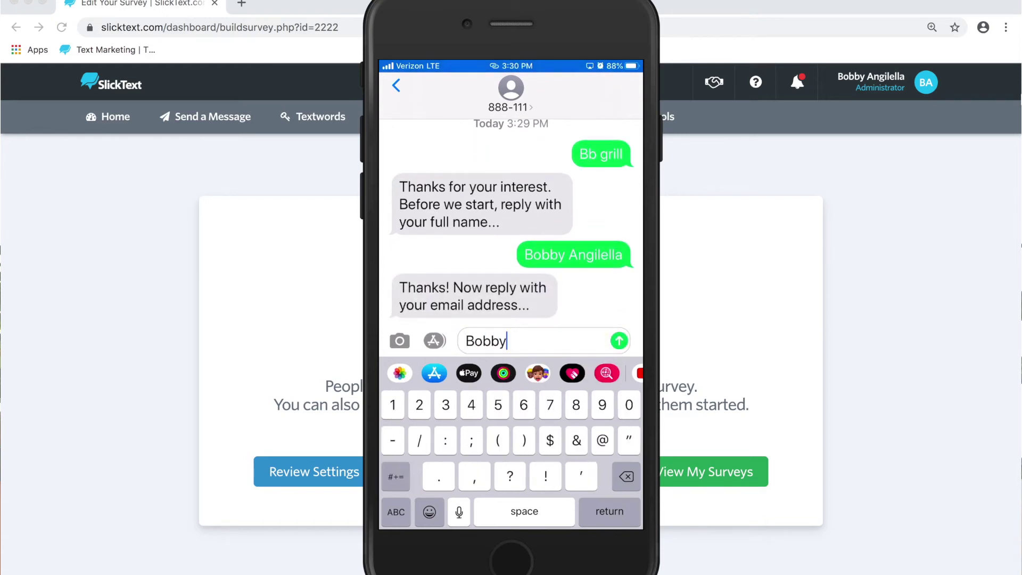
- Reply to the survey by phone with an email address, a rating of 7, then answer a
key("Return")
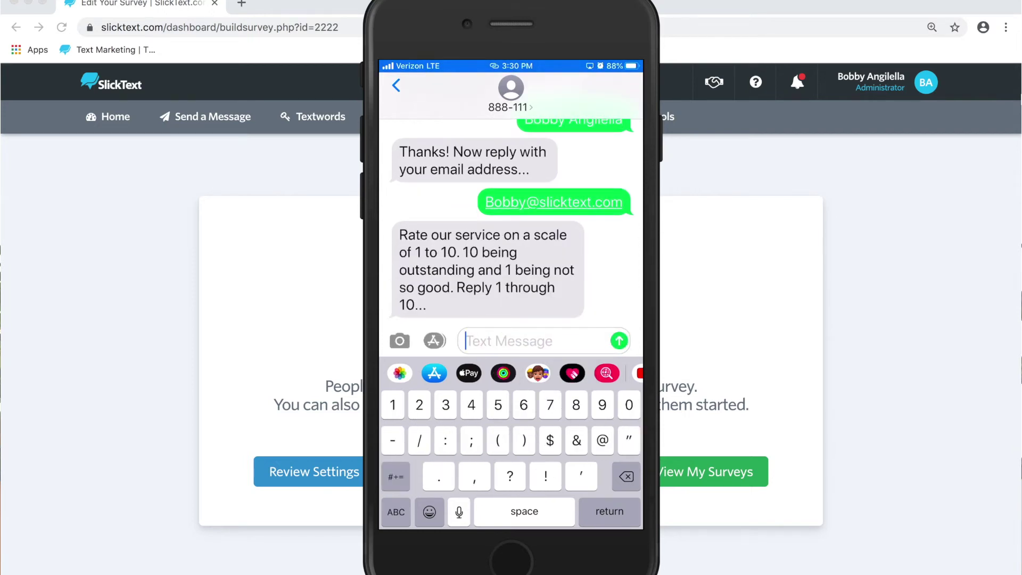
type("7")
key("Return")
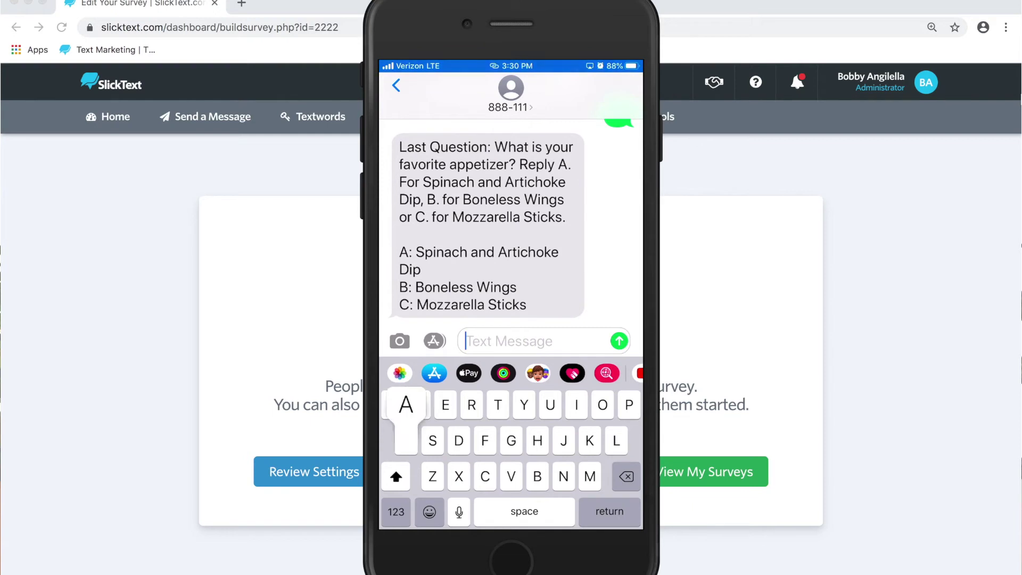
type("A")
key("BackSpace")
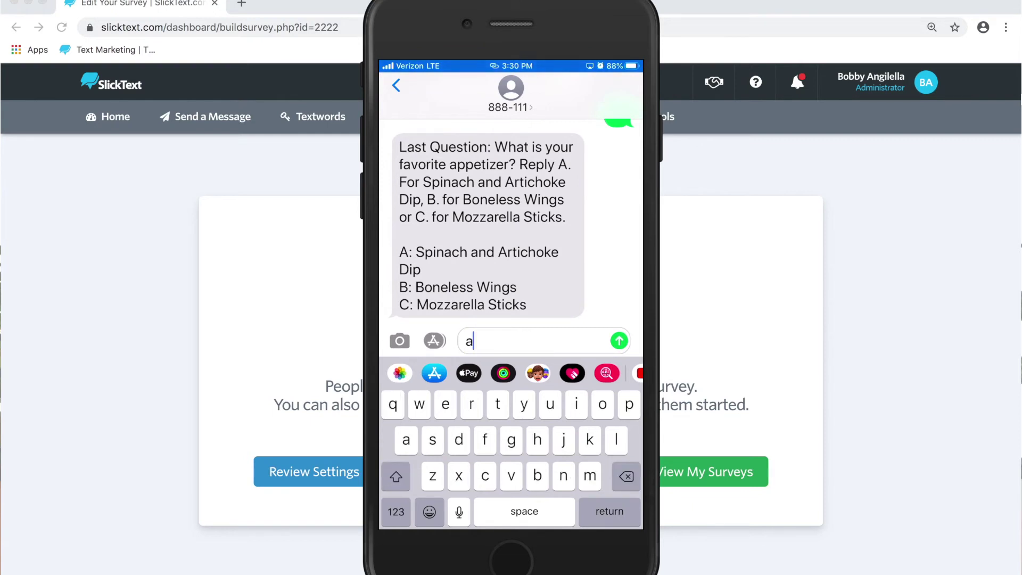
type("a")
key("Return")
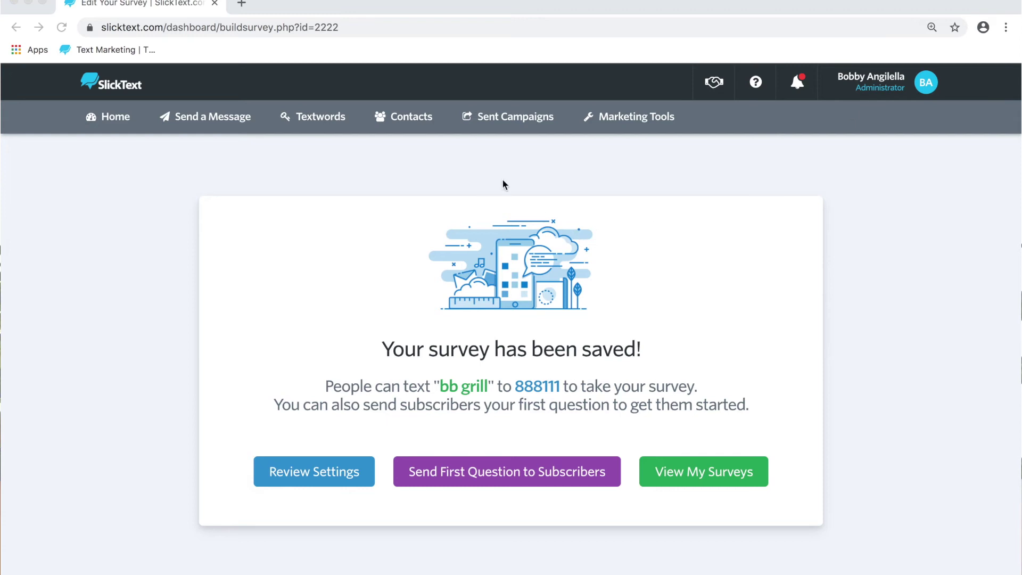
- Download the responses of the active bb grill survey from My Surveys
left_click(634, 121)
scroll(573, 277, "down", 10)
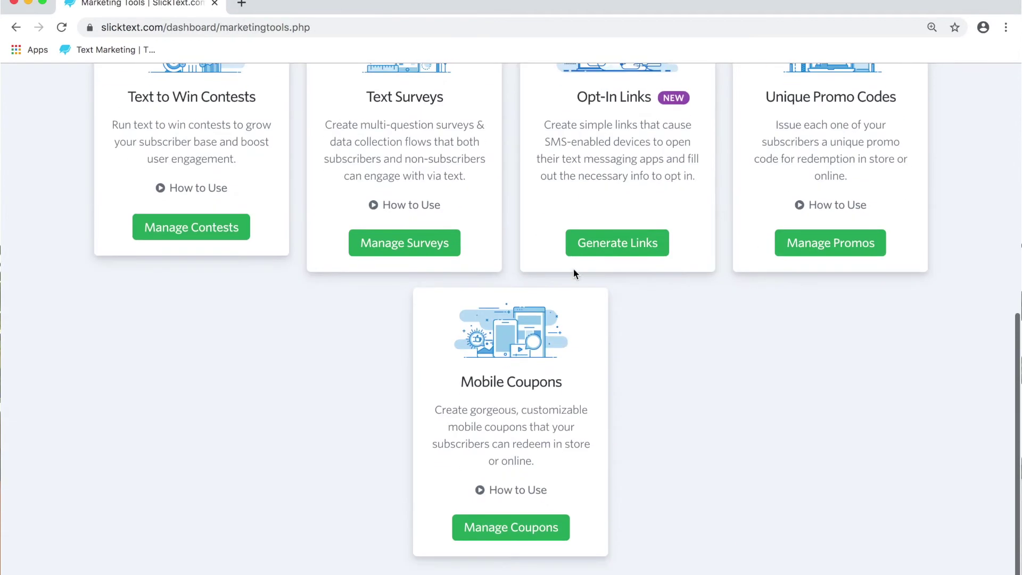
left_click(428, 251)
scroll(418, 319, "up", 3)
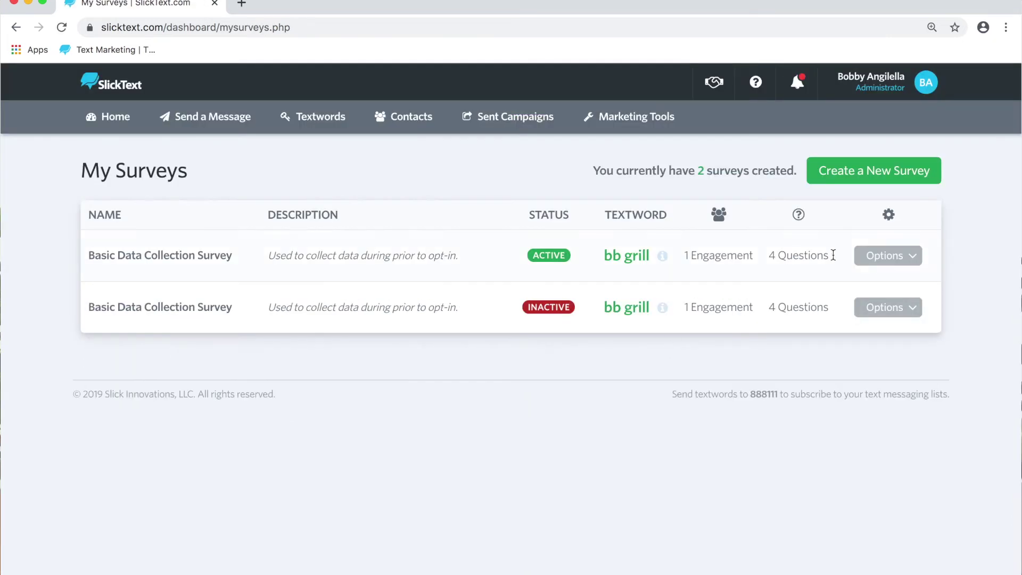
left_click(886, 255)
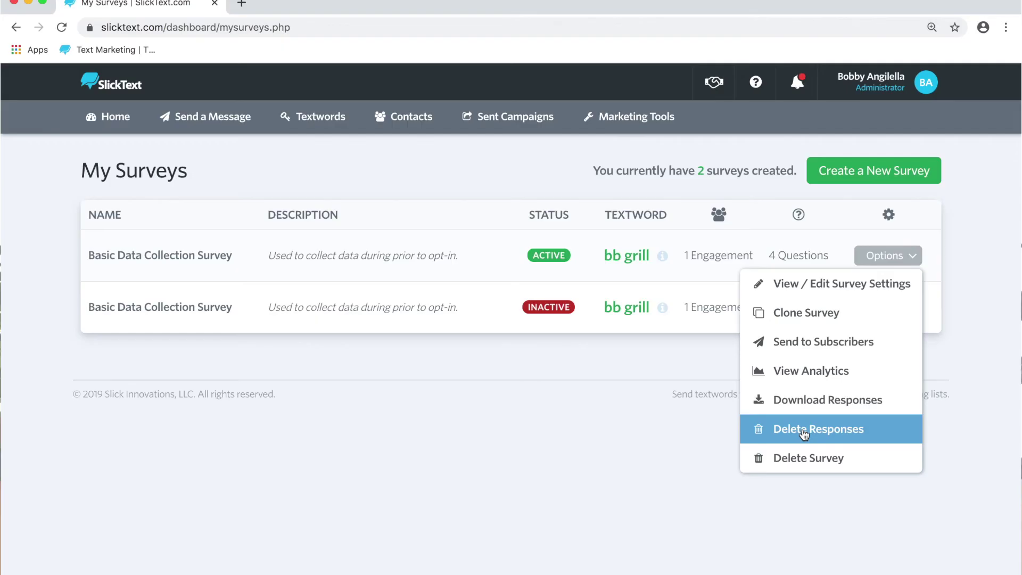
left_click(782, 402)
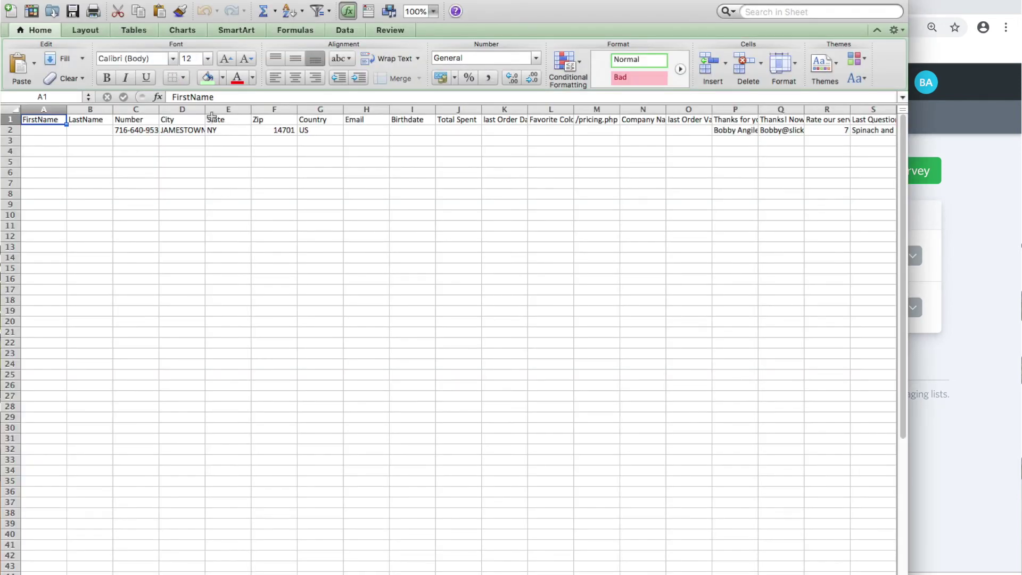
- Zoom the responses sheet to 200%, scroll through it, then close it
type("2")
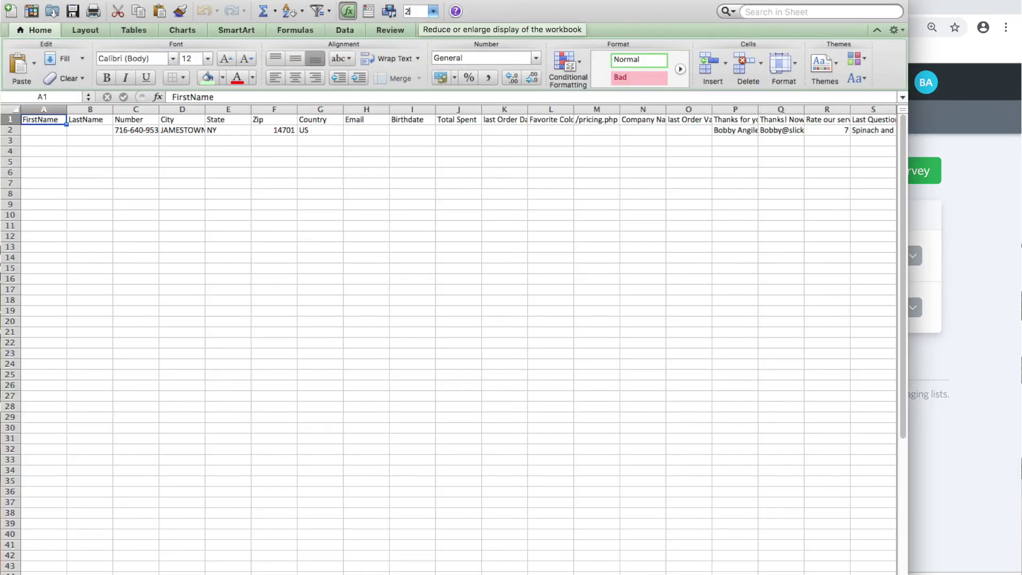
type("00")
key("Return")
scroll(459, 132, "down", 2)
scroll(459, 132, "right", 5)
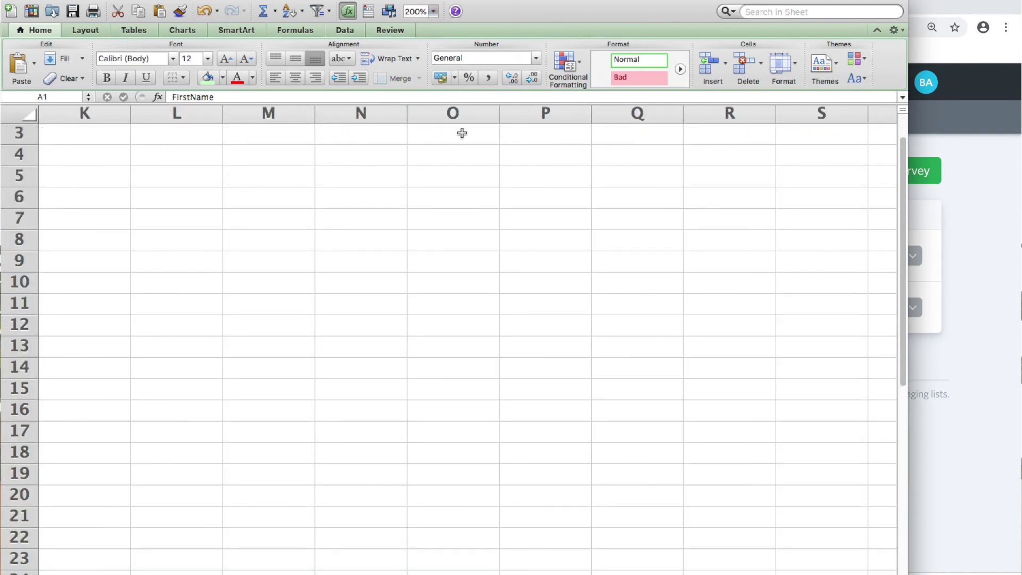
scroll(459, 132, "left", 5)
scroll(319, 134, "down", 2)
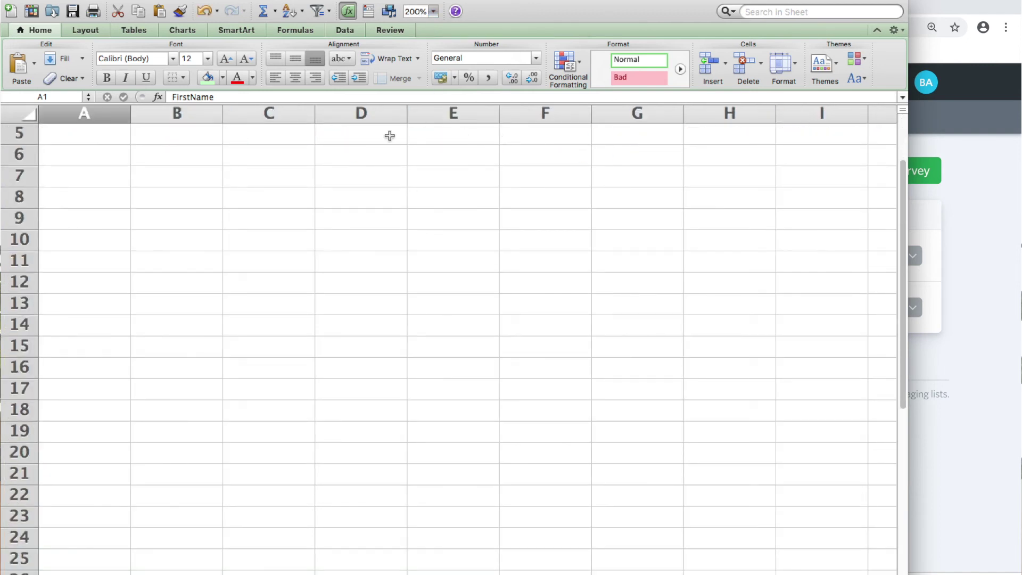
key("super+Tab")
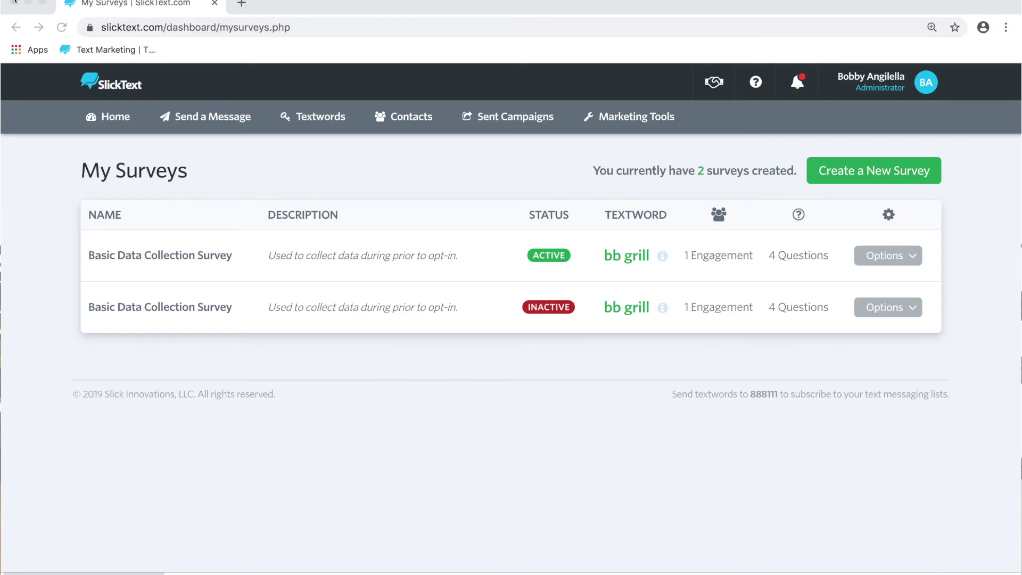
- Browse the Basic Data Collection Survey's analytics and download its analytics report
left_click(890, 256)
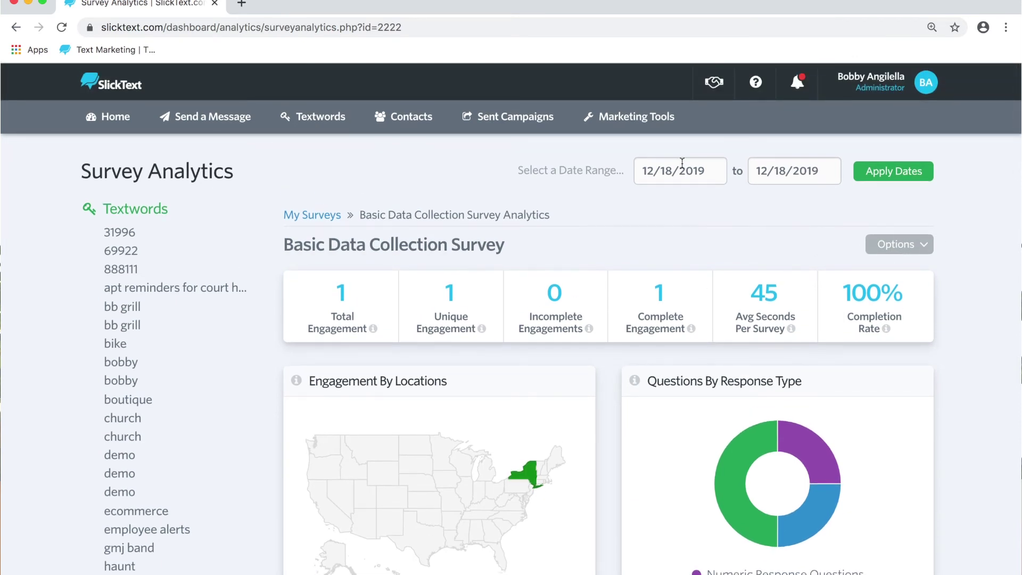
scroll(734, 242, "down", 3)
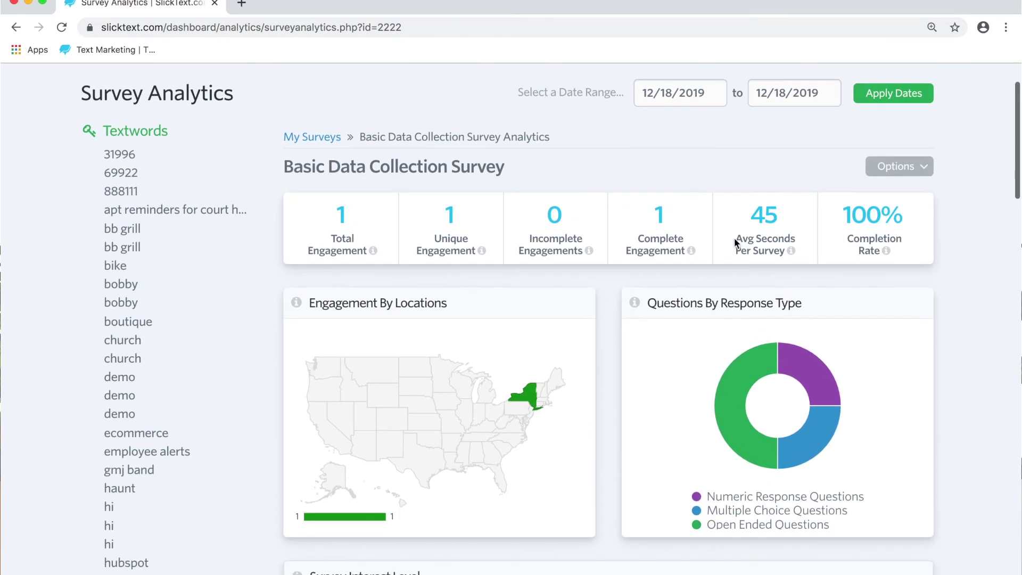
scroll(595, 148, "down", 10)
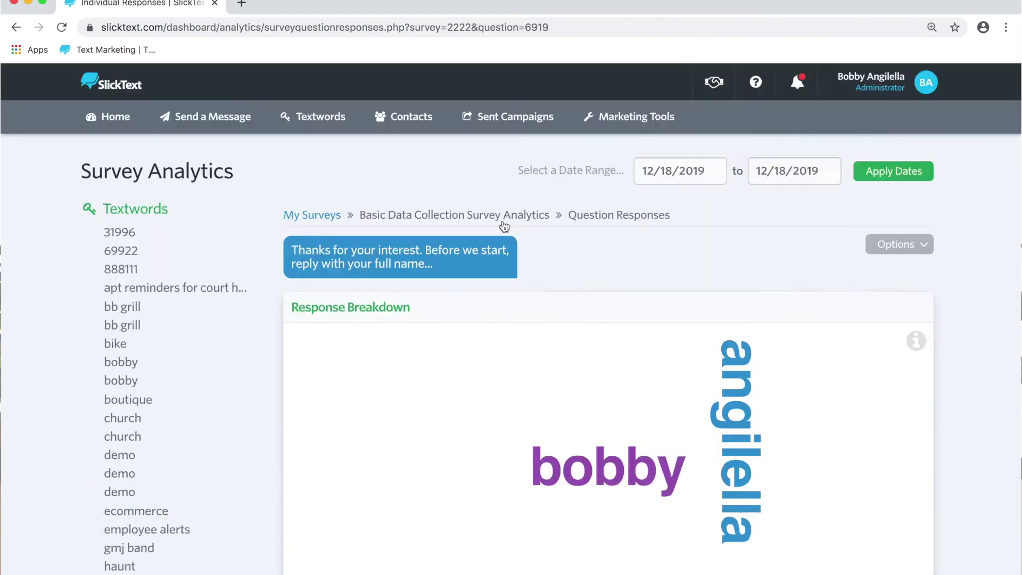
key("super+bracketleft")
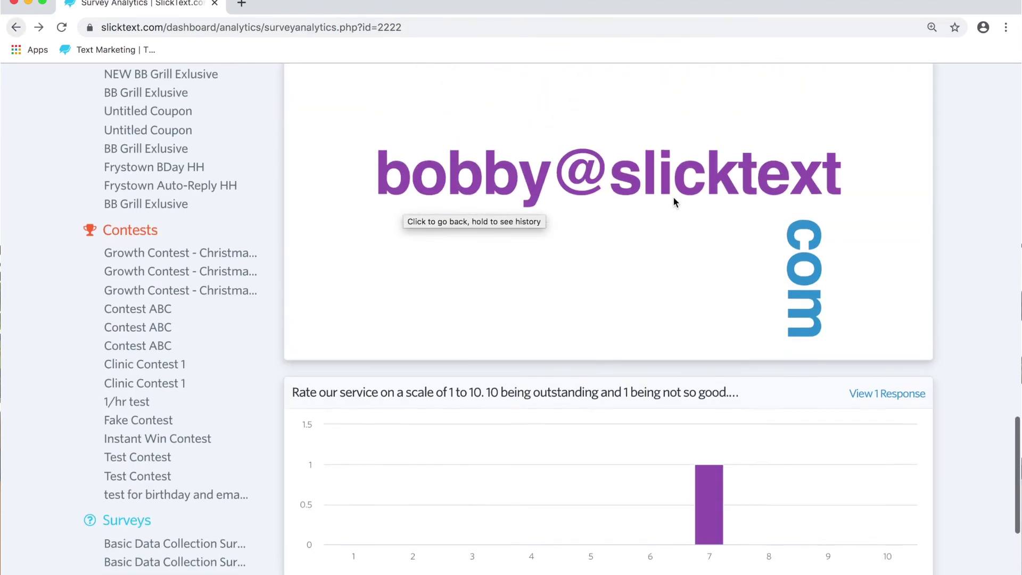
scroll(674, 198, "up", 10)
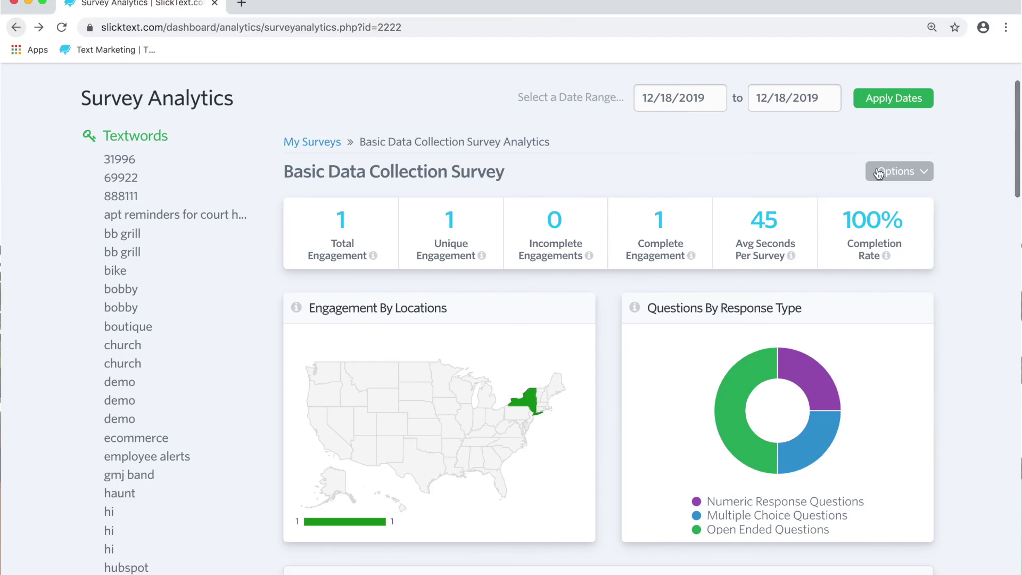
left_click(892, 171)
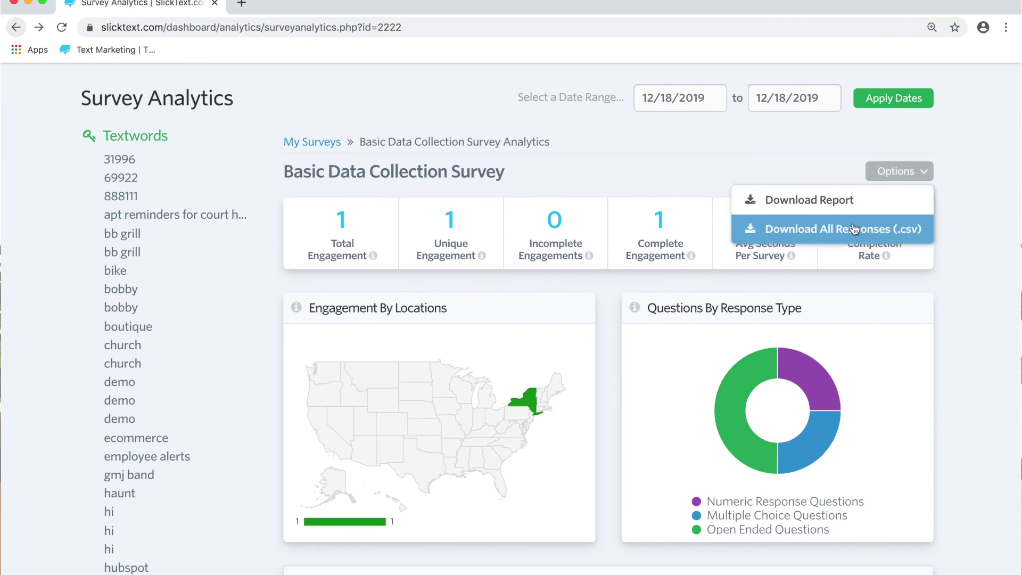
left_click(848, 197)
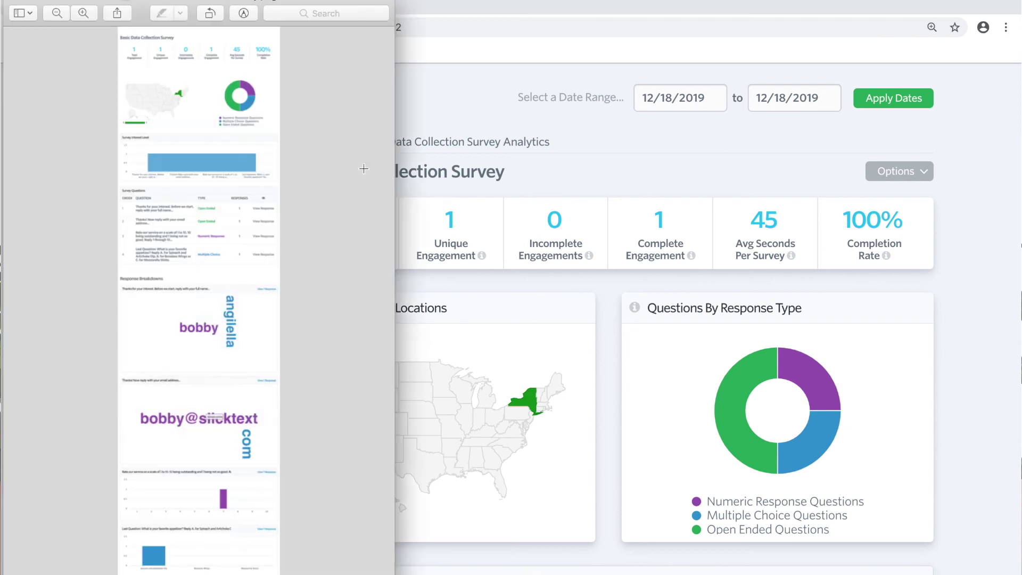
- Widen the Preview window and scroll through the Basic Data Collection Survey analytics report's pages
left_click_drag(398, 51, 705, 62)
scroll(431, 261, "up", 10)
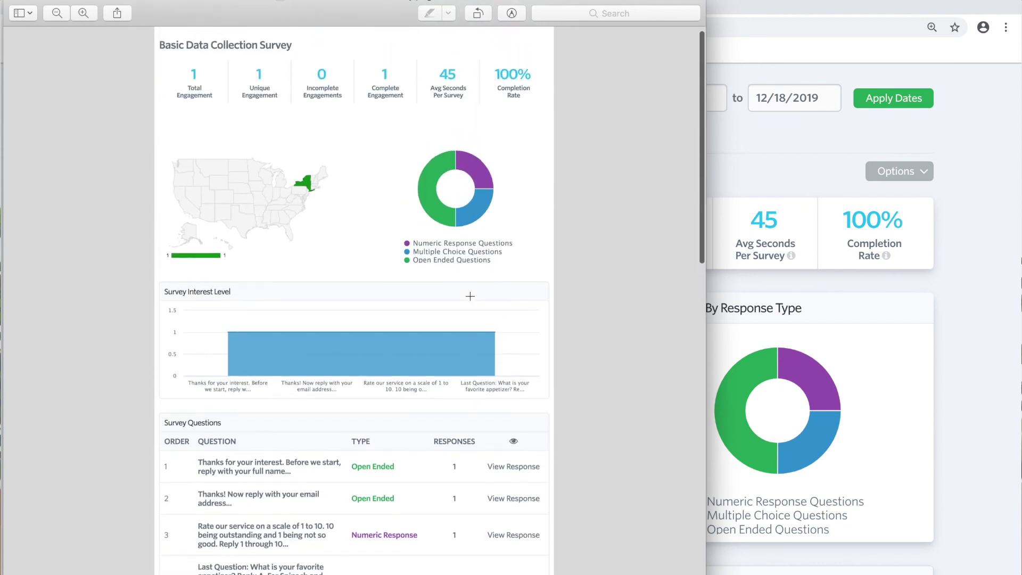
scroll(470, 296, "down", 15)
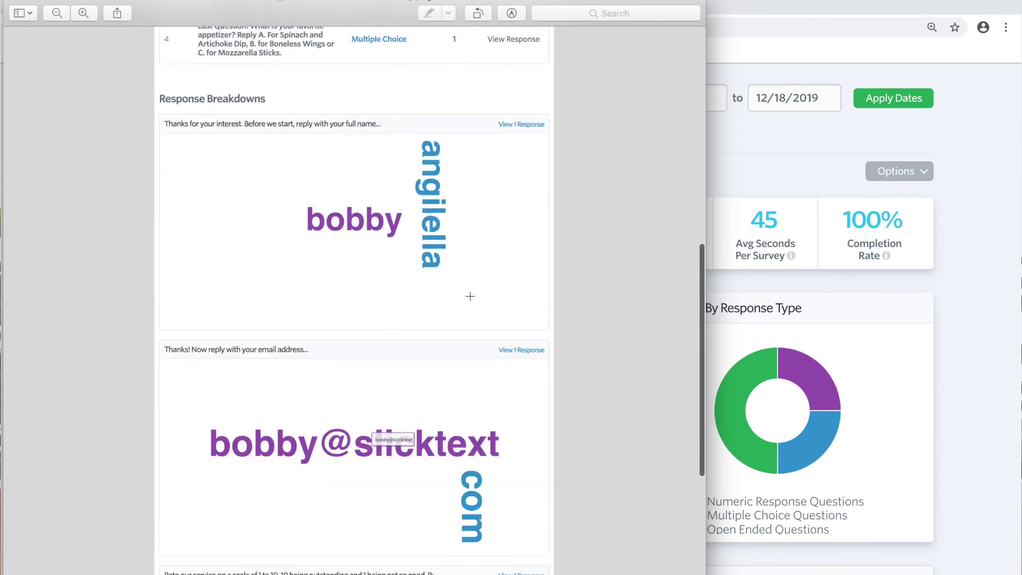